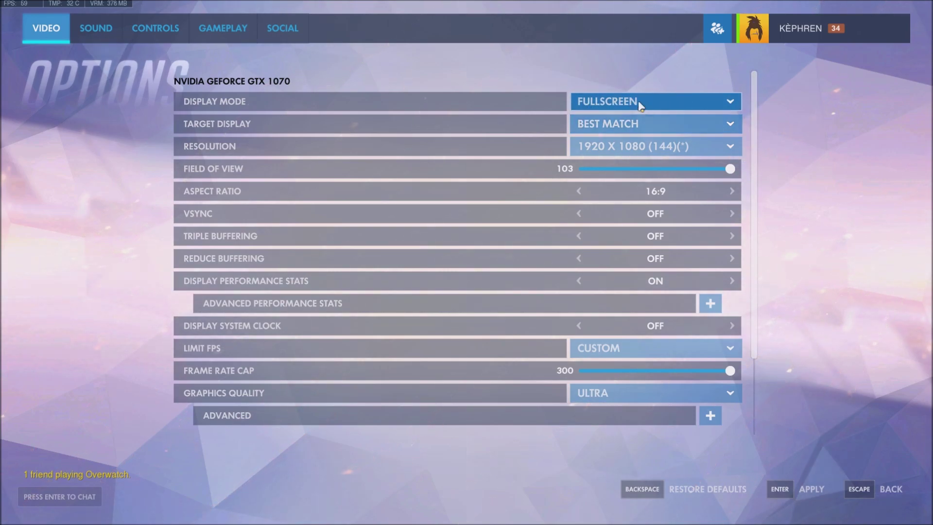
Check the available resolutions, leaving the current resolution unchanged
scroll(754, 101, down, 1)
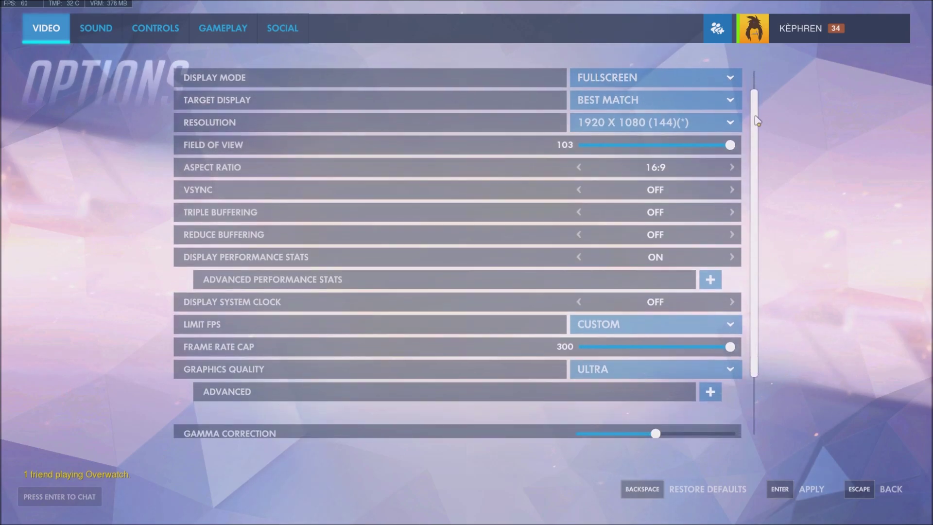
click(627, 123)
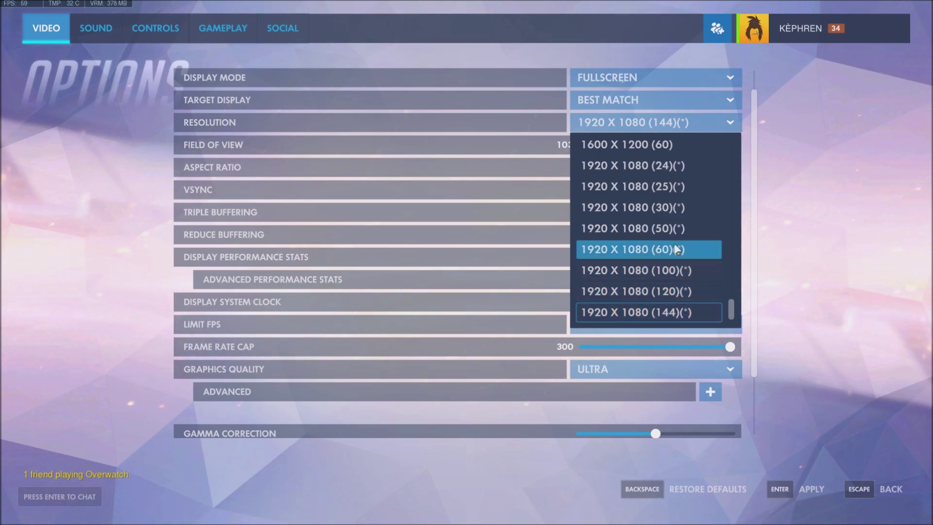
key(Escape)
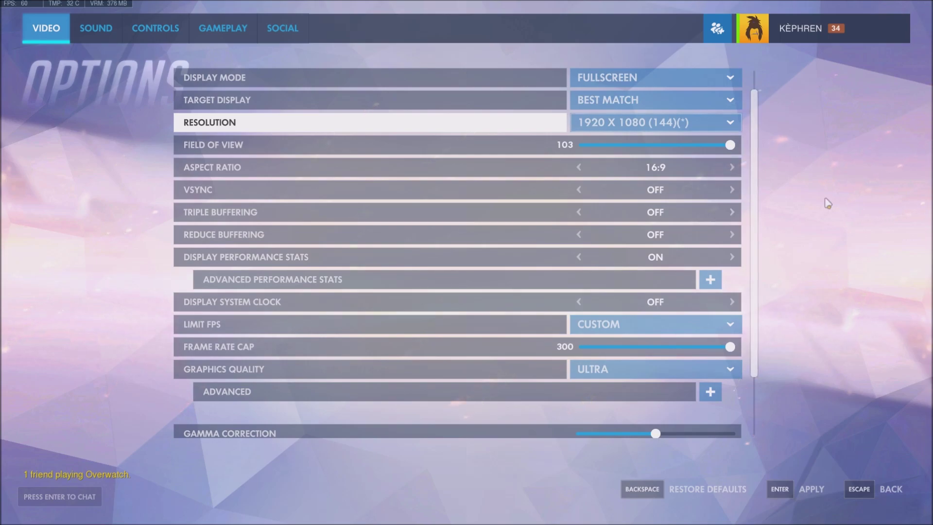
Expand the advanced performance stats options, then collapse them again
scroll(640, 218, down, 1)
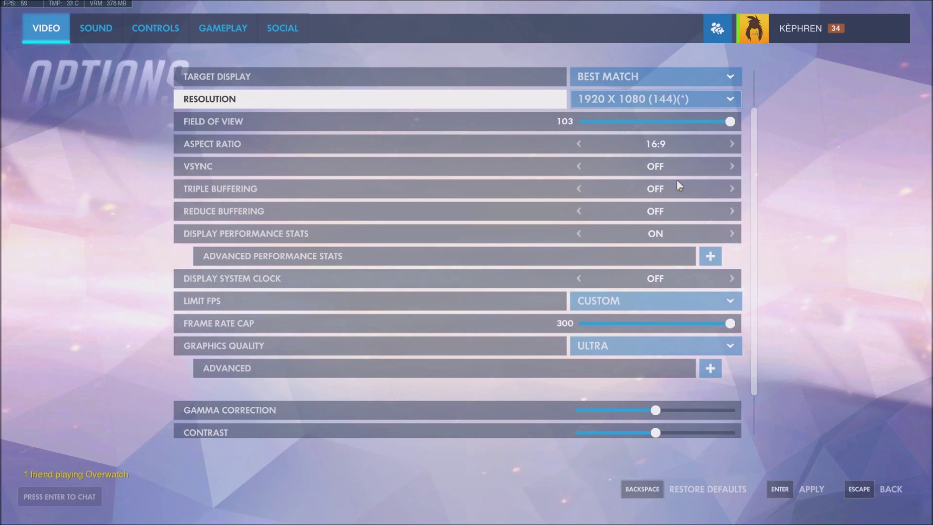
scroll(679, 185, down, 1)
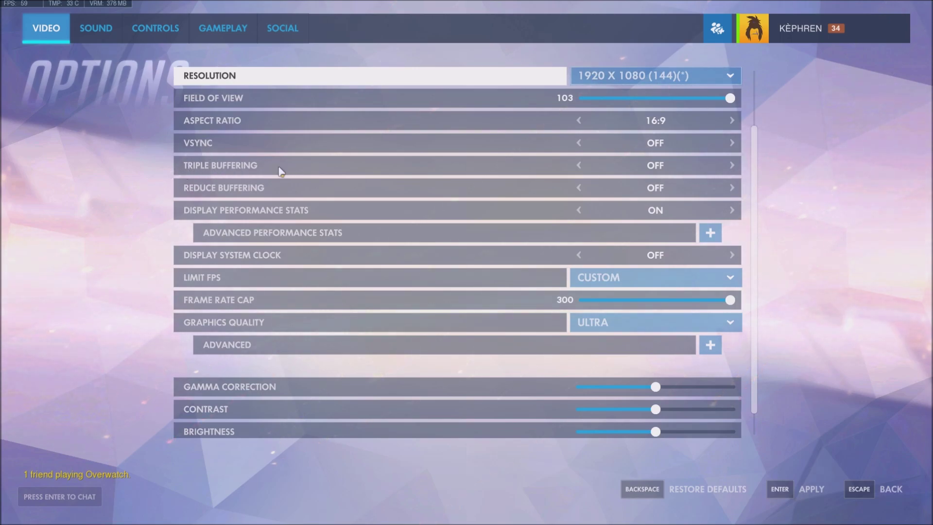
scroll(689, 170, down, 1)
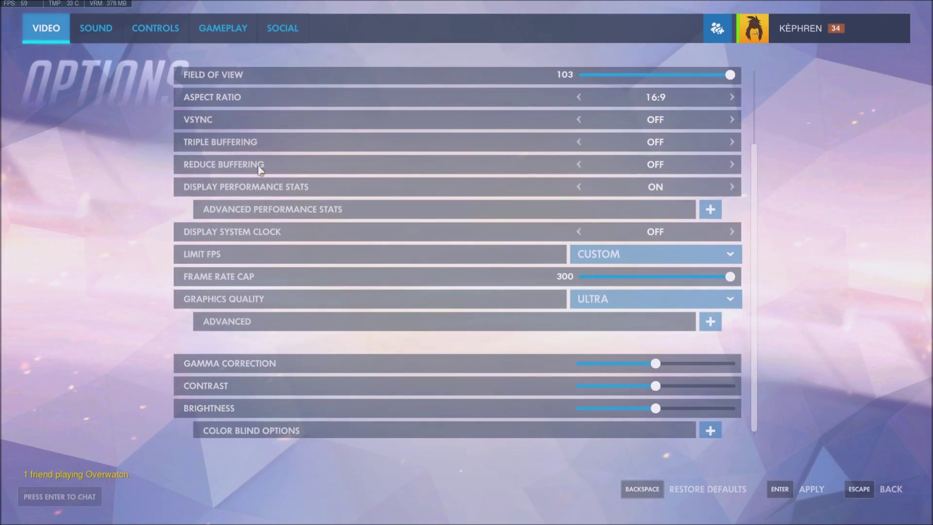
scroll(470, 214, down, 1)
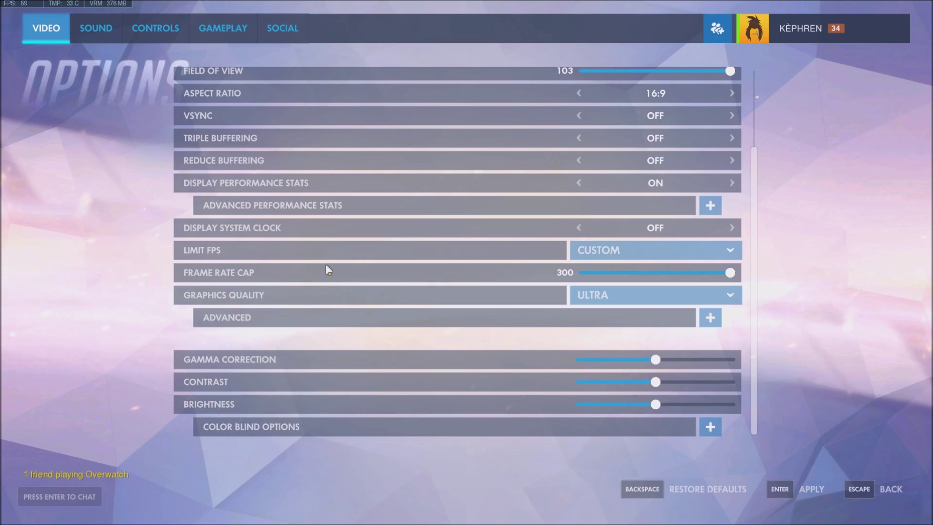
click(710, 204)
scroll(594, 275, down, 1)
click(710, 187)
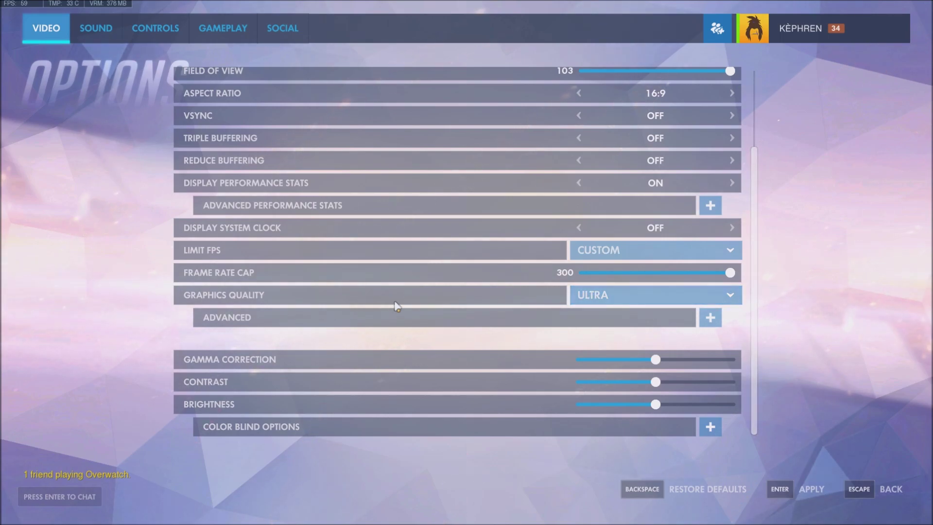
Expand the advanced graphics quality settings and keep Render Scale at 100%
click(719, 322)
scroll(625, 287, down, 3)
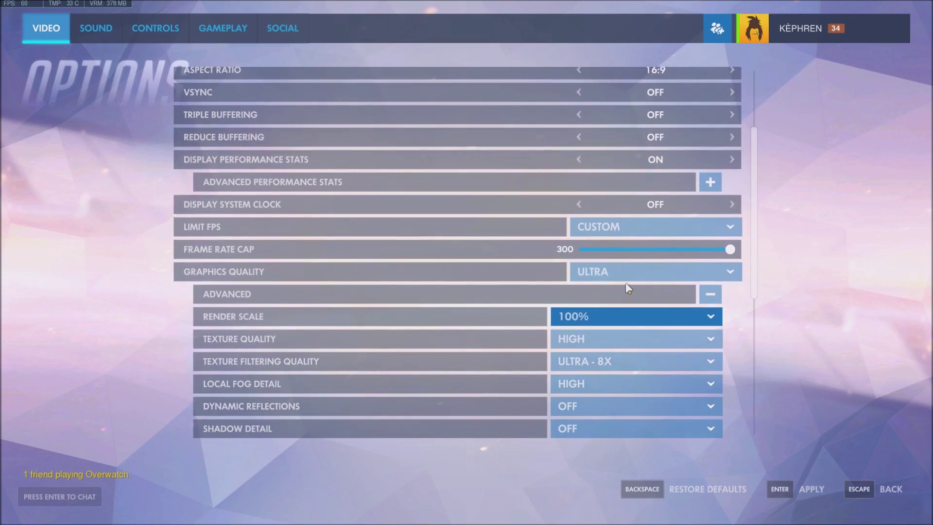
scroll(659, 298, down, 3)
scroll(645, 271, up, 2)
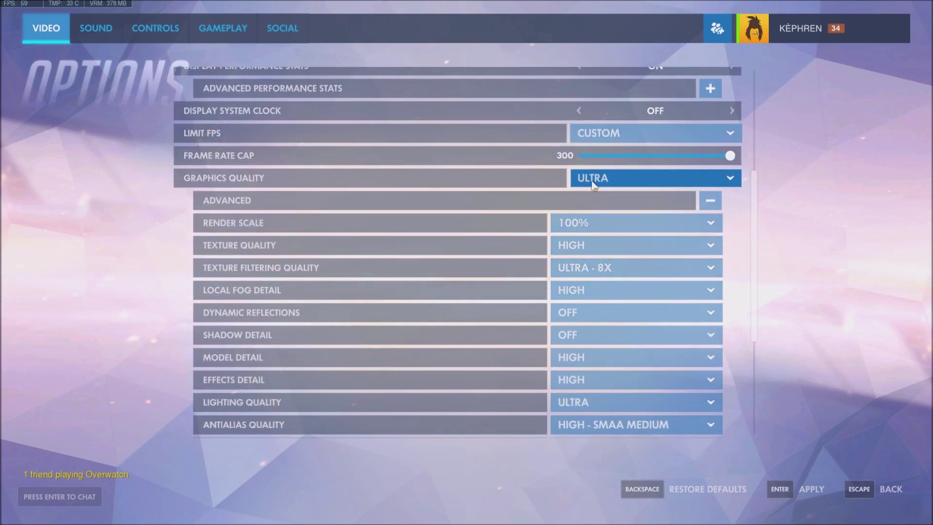
click(348, 228)
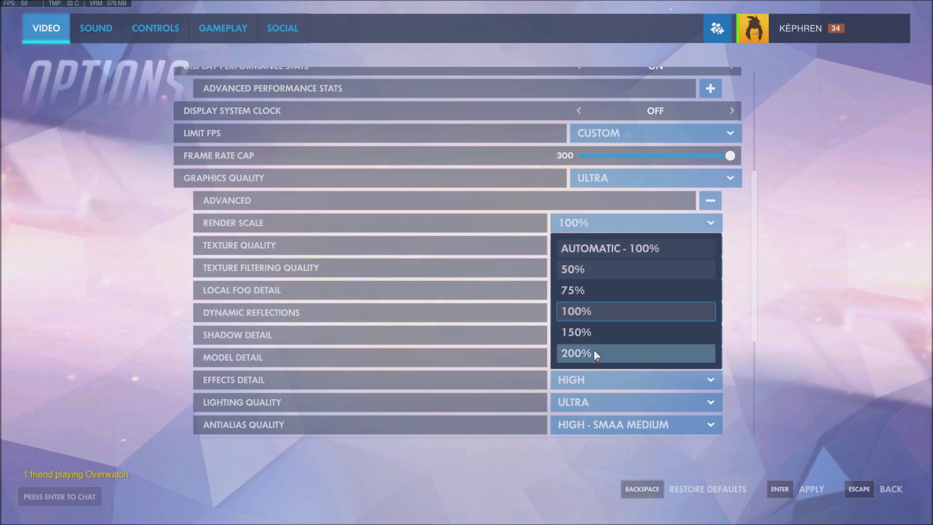
click(646, 313)
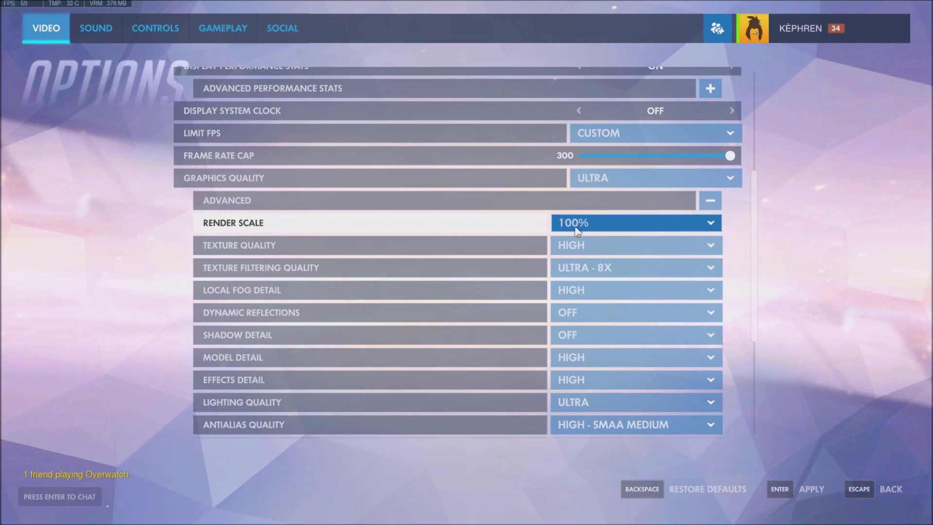
scroll(682, 232, down, 2)
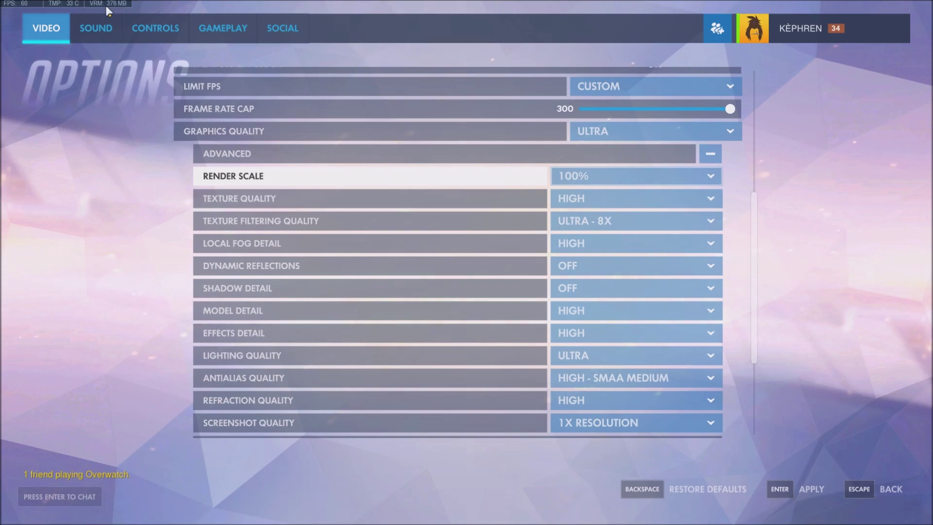
click(601, 197)
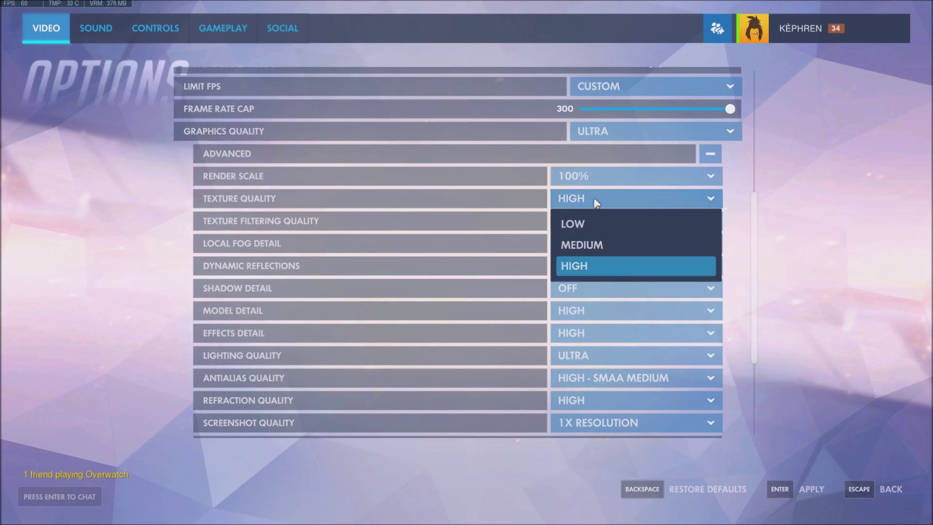
click(757, 211)
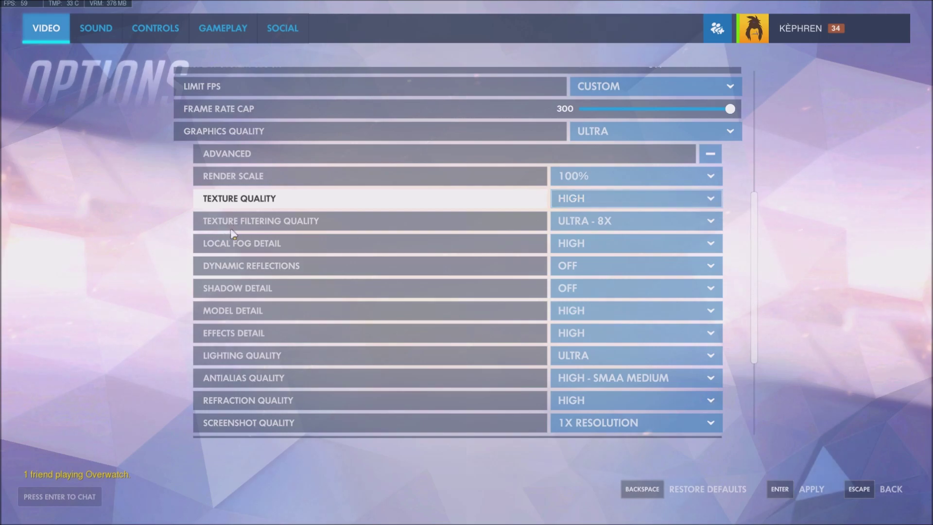
click(566, 222)
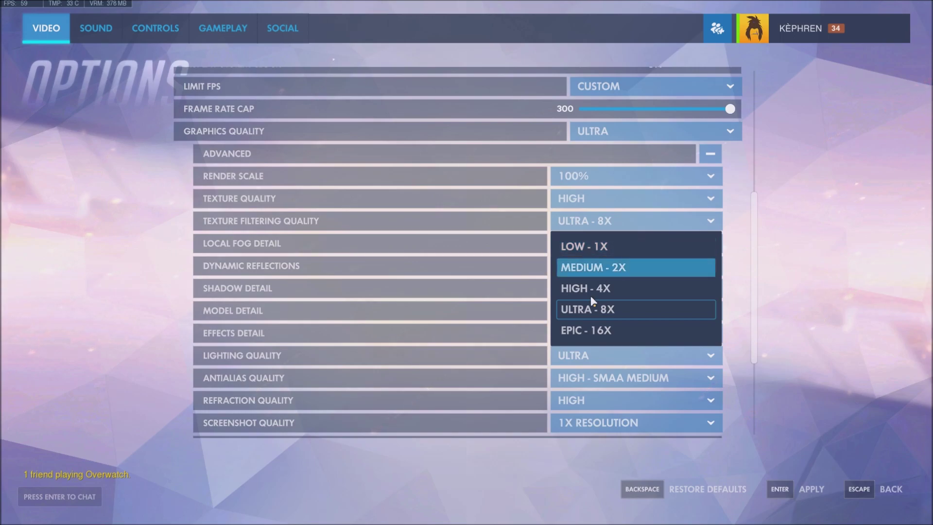
click(588, 309)
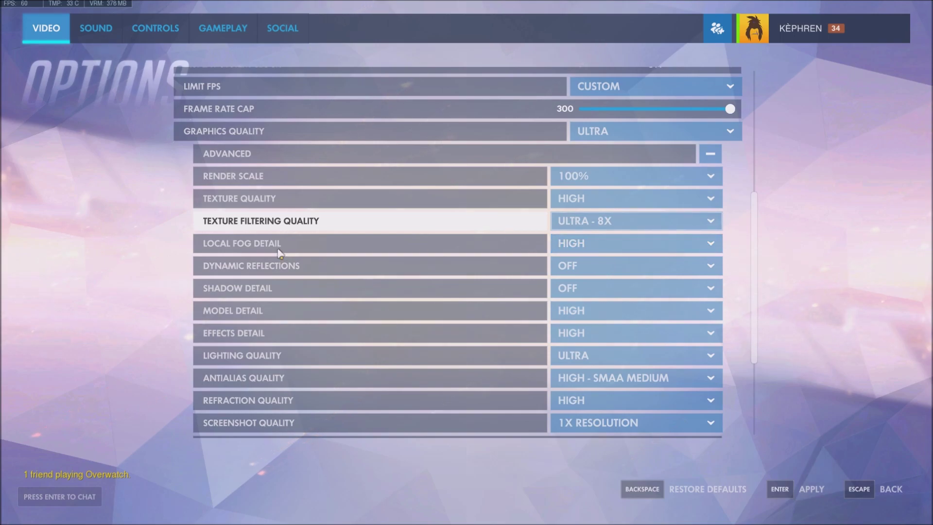
click(583, 244)
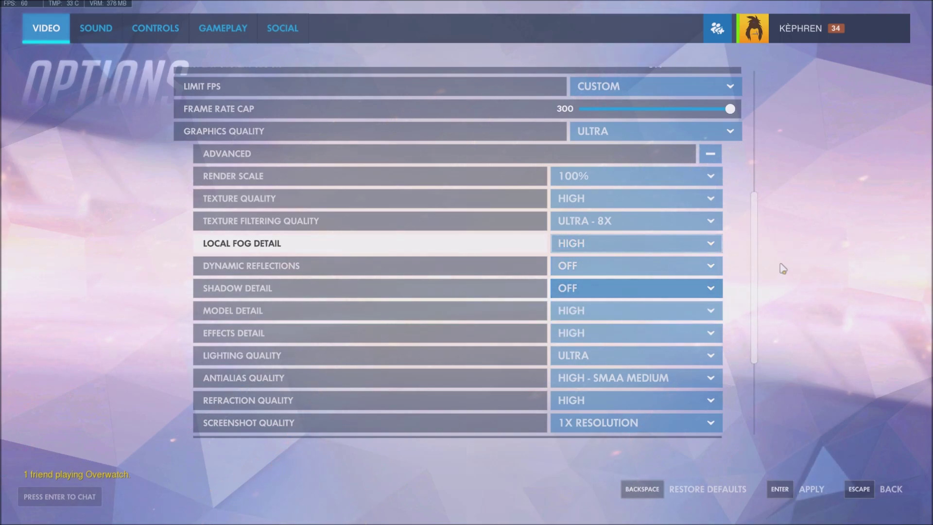
scroll(412, 277, down, 1)
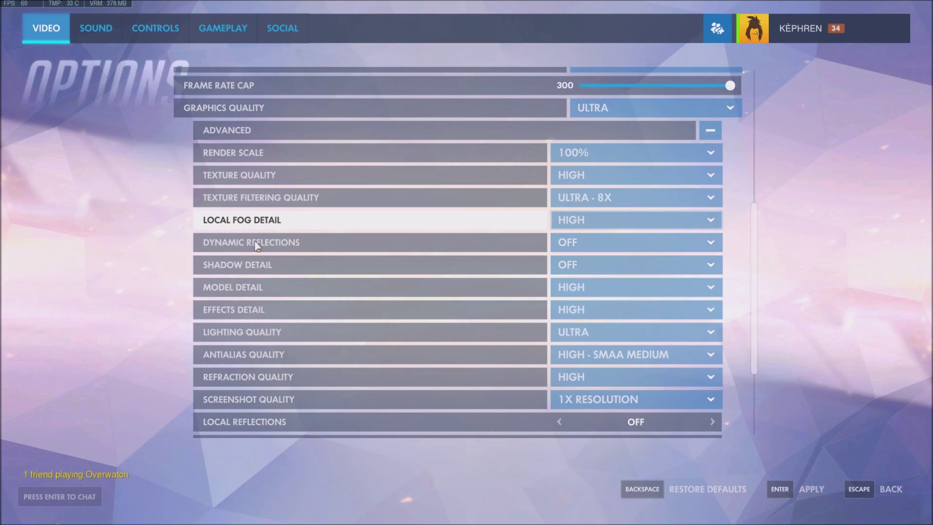
scroll(266, 270, down, 1)
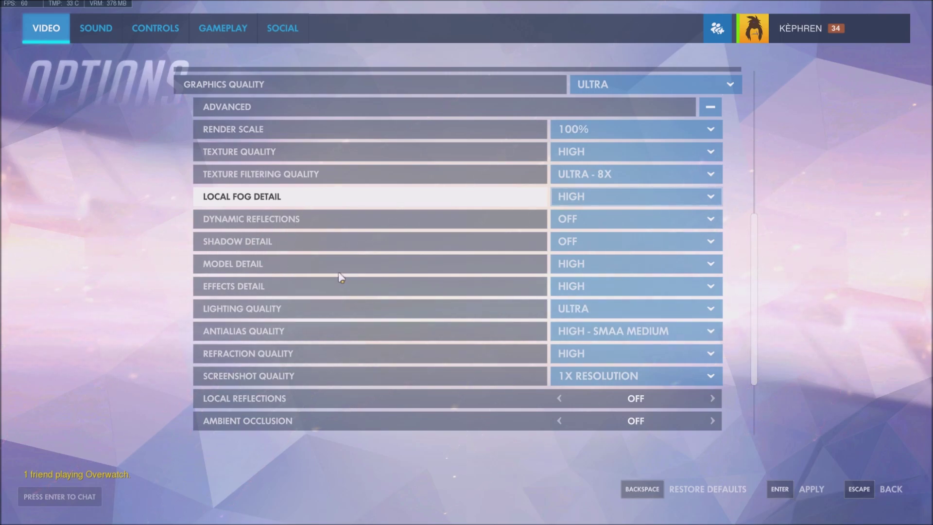
scroll(269, 272, down, 2)
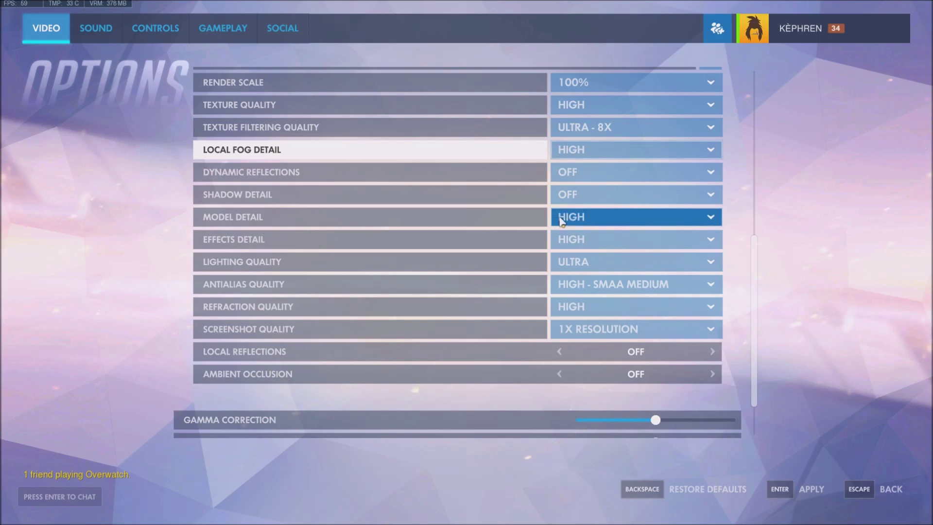
click(582, 218)
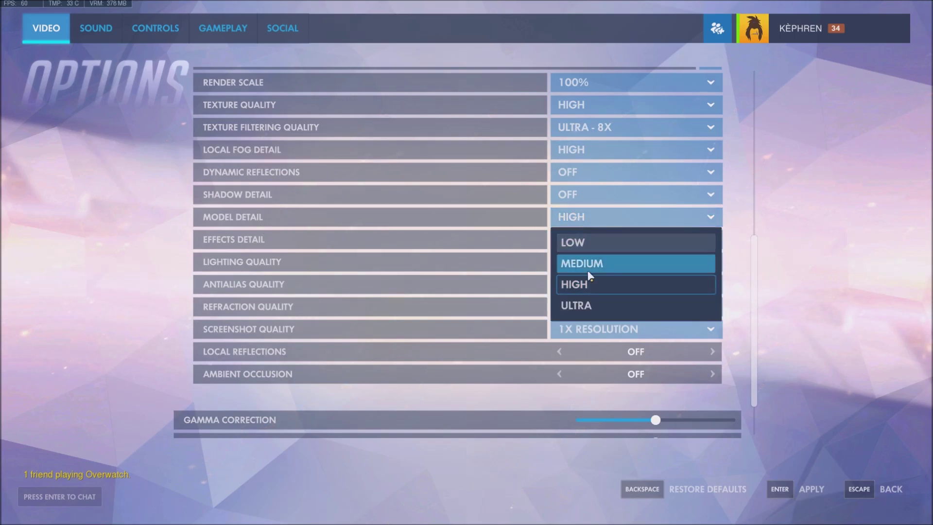
click(162, 260)
scroll(329, 263, down, 1)
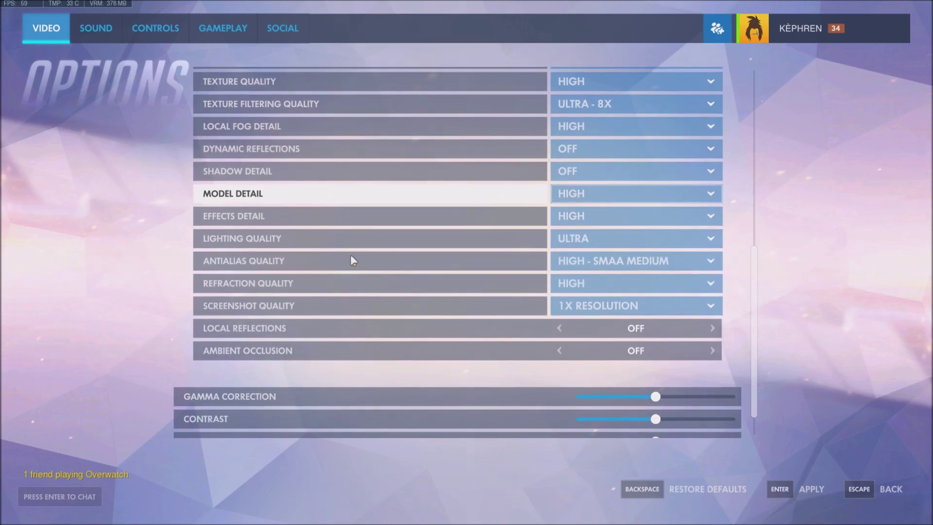
click(617, 194)
click(539, 220)
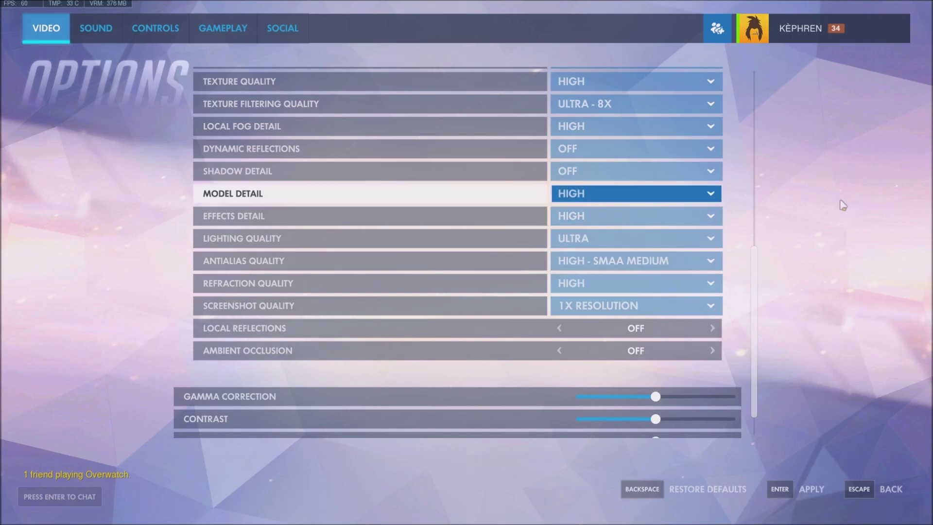
scroll(314, 243, down, 1)
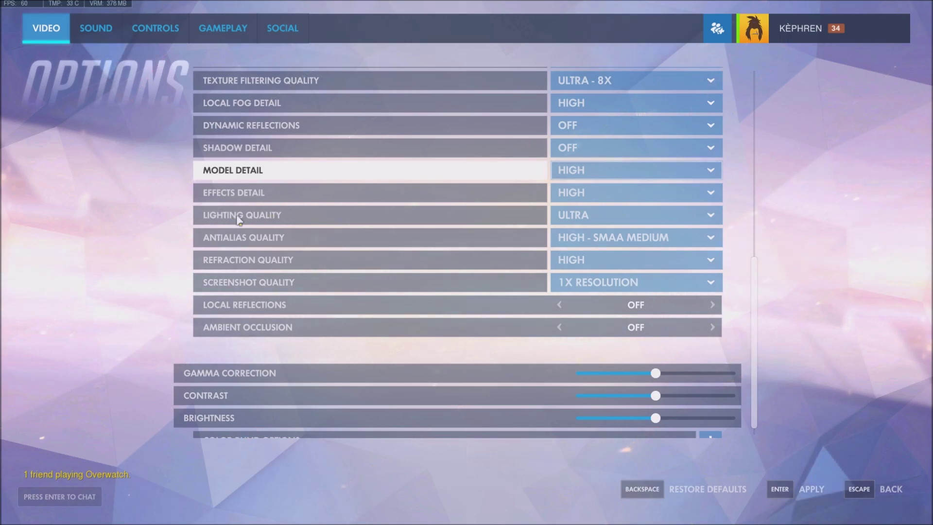
scroll(289, 221, up, 2)
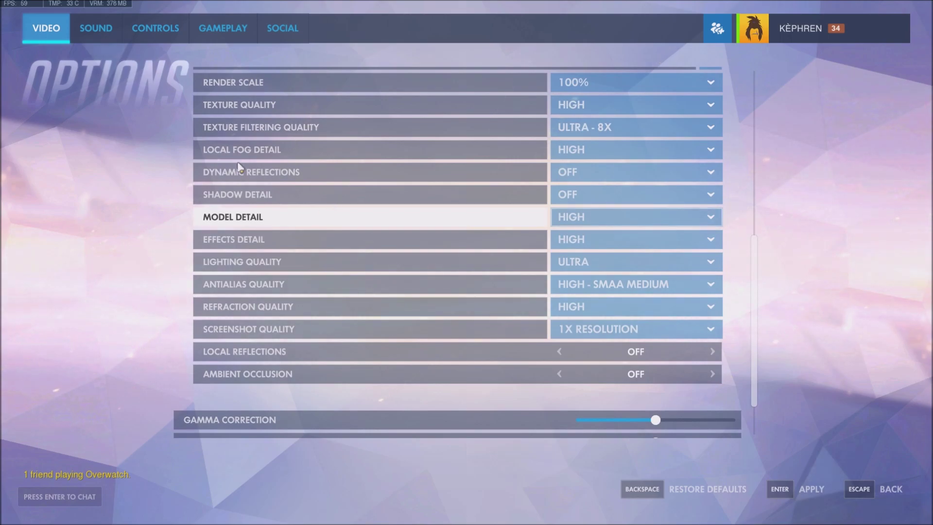
scroll(286, 240, down, 2)
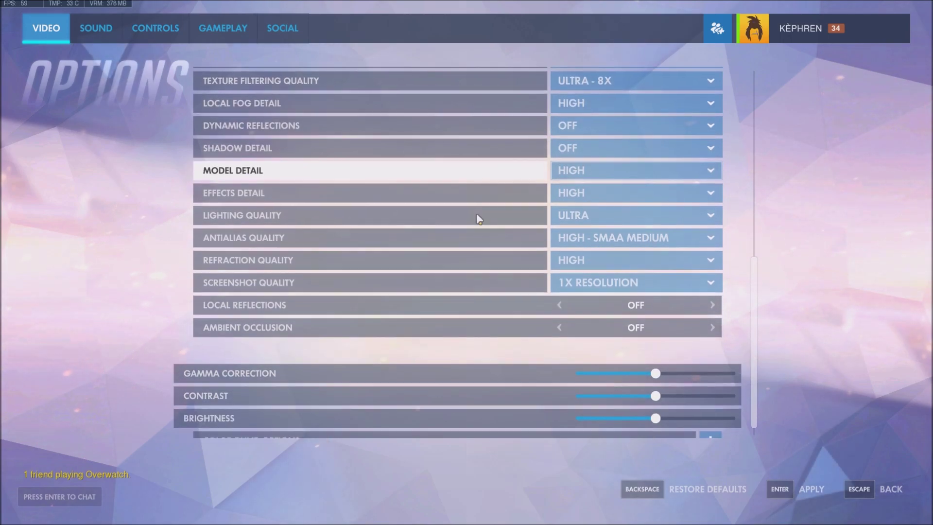
Check the Effects Detail choices twice, leaving it at HIGH
click(595, 195)
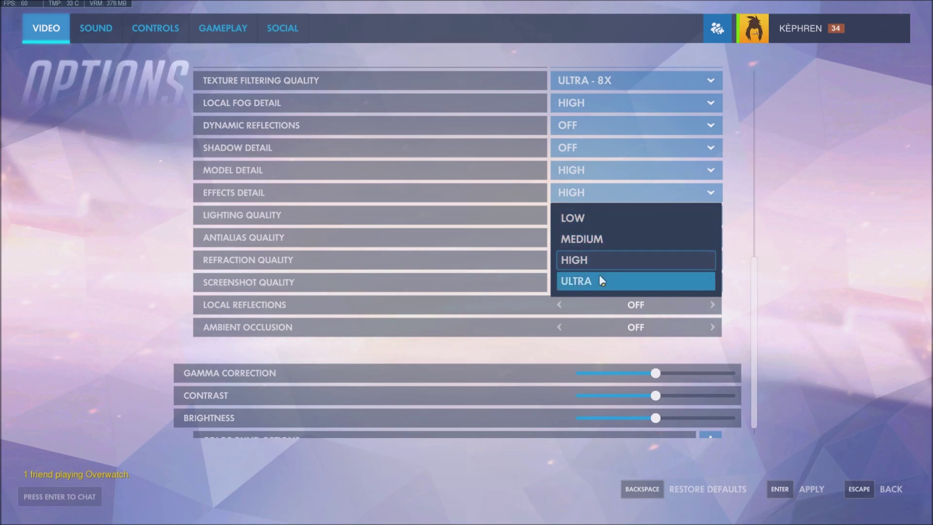
click(618, 254)
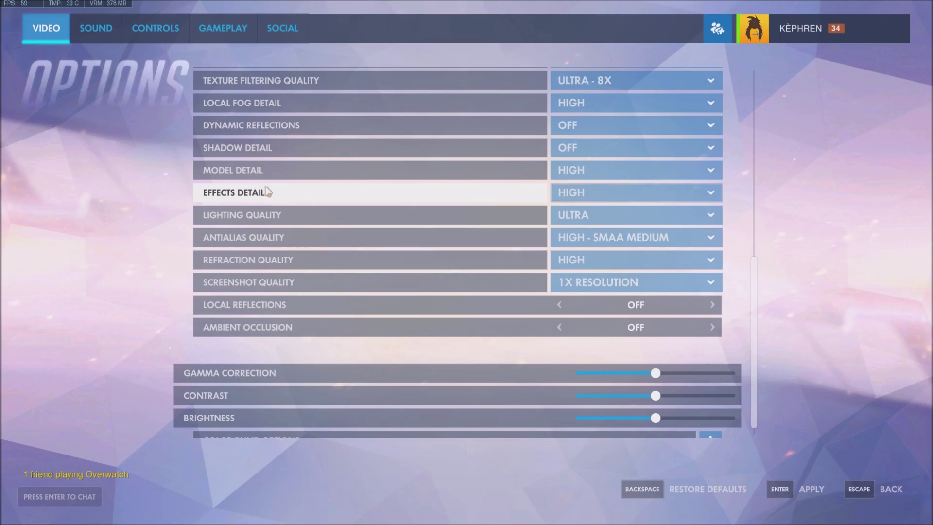
click(627, 190)
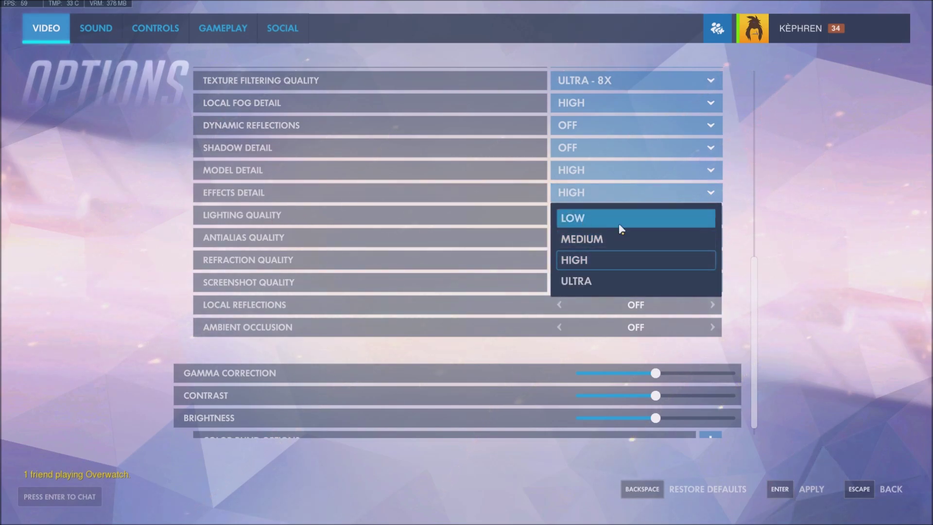
click(487, 225)
Keep Lighting Quality at ULTRA and bring up the Antialias Quality choices
click(585, 216)
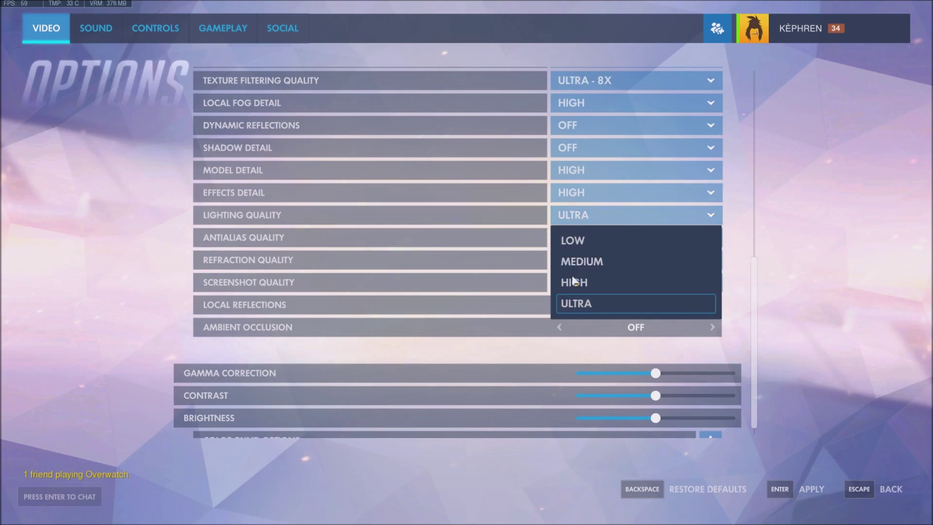
click(398, 249)
scroll(389, 248, down, 1)
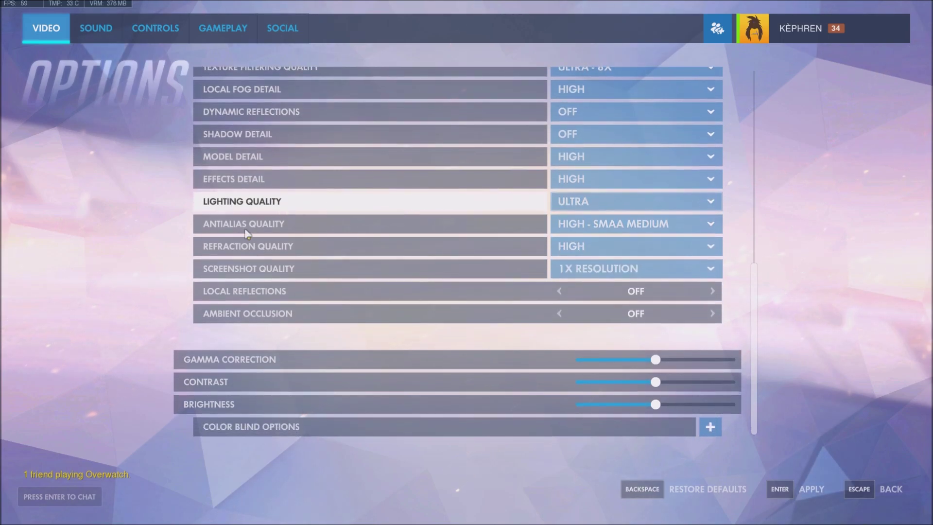
click(596, 226)
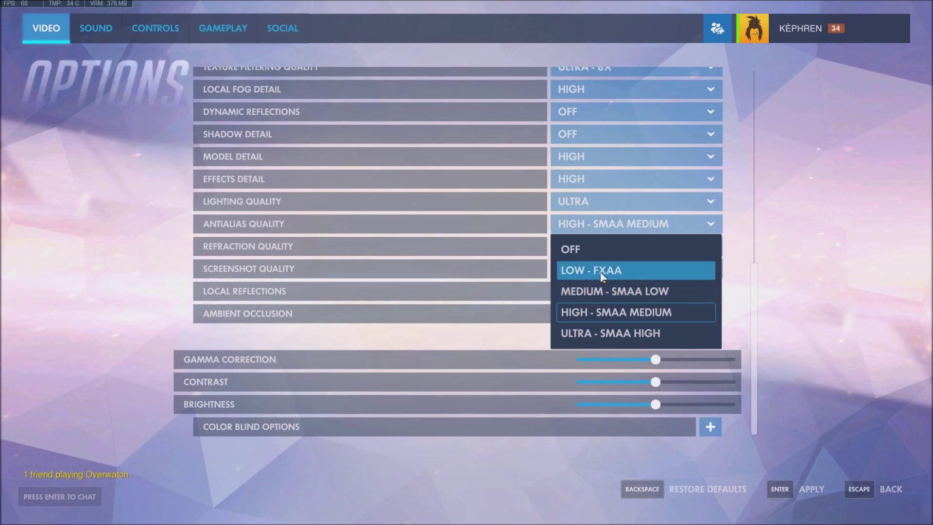
Leave Antialias Quality at HIGH - SMAA MEDIUM and Refraction Quality at HIGH
click(510, 280)
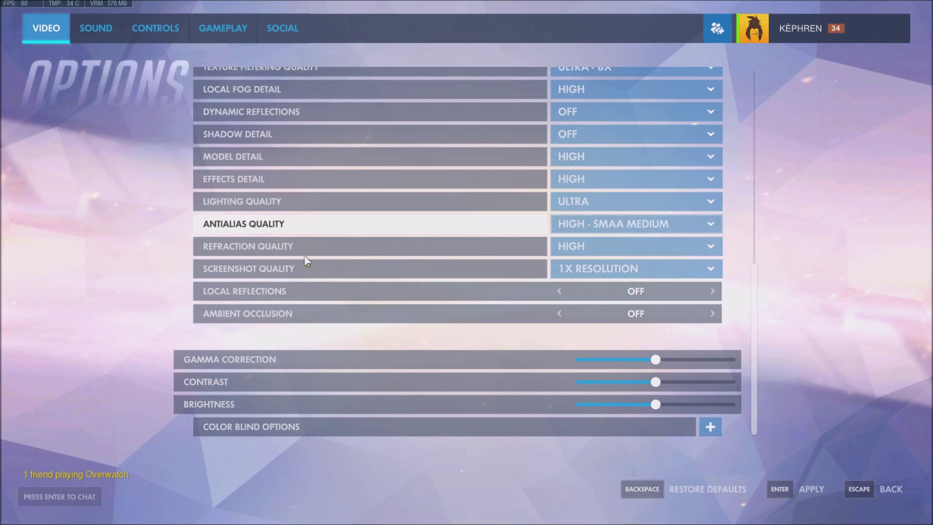
click(572, 251)
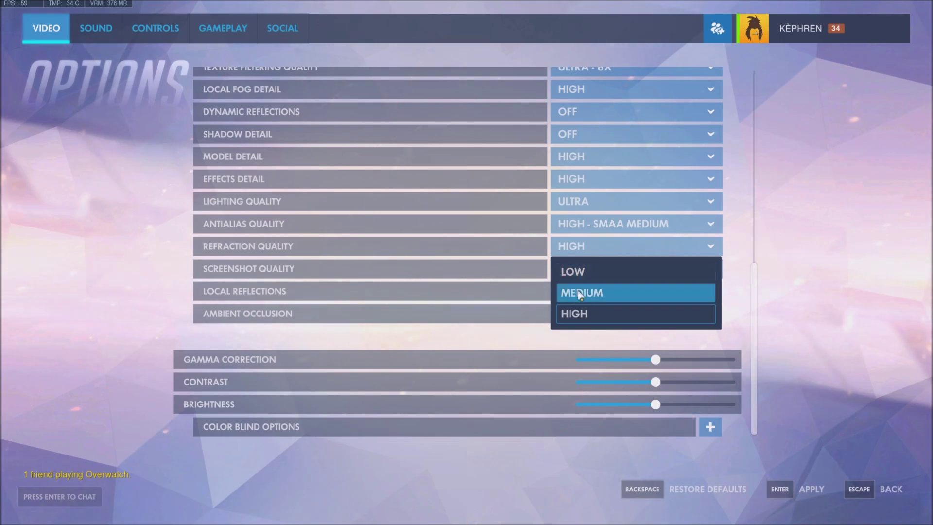
click(780, 265)
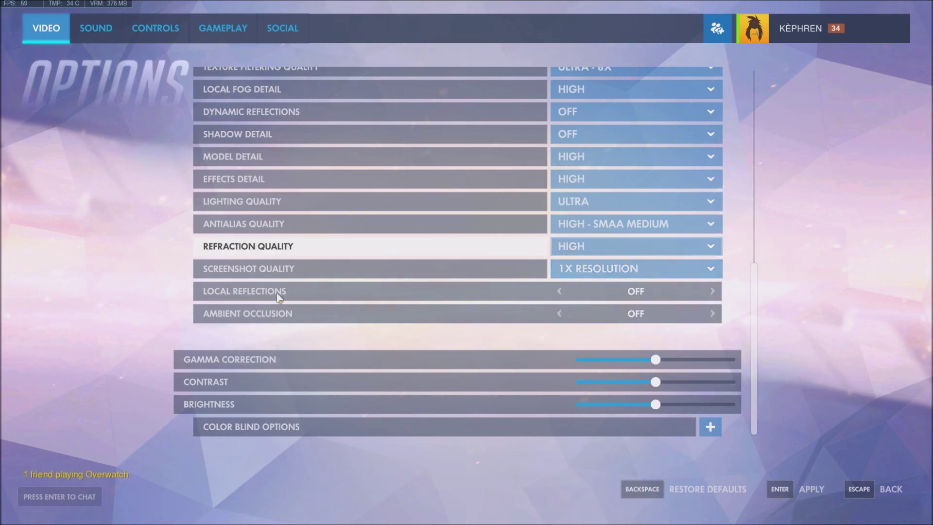